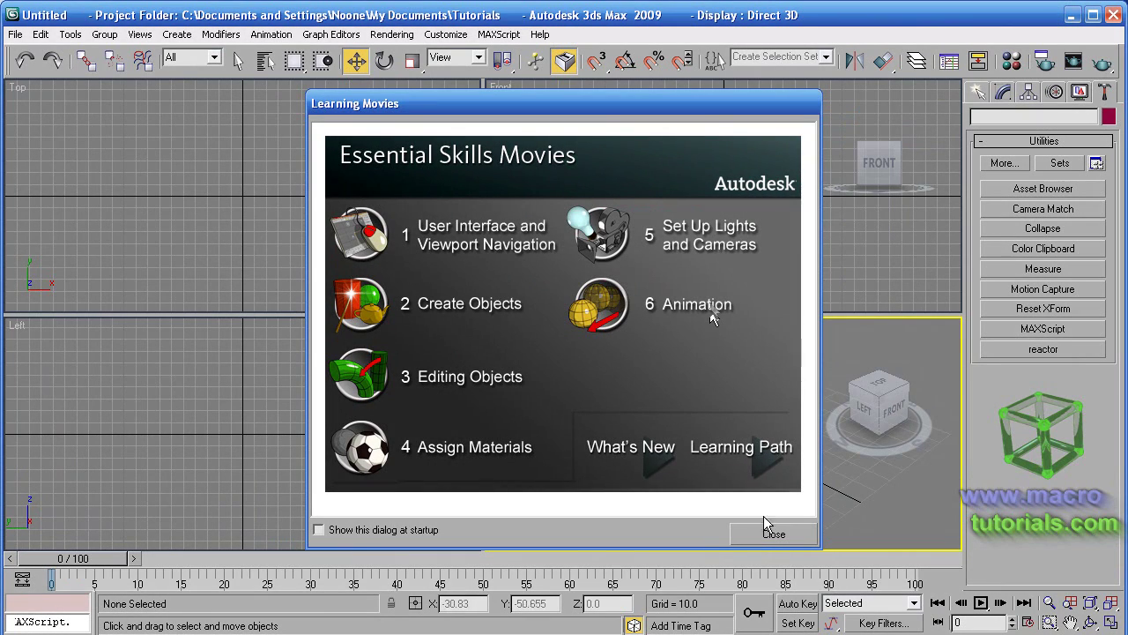
Step: Close the Learning Movies window that is open over the viewports
click(769, 534)
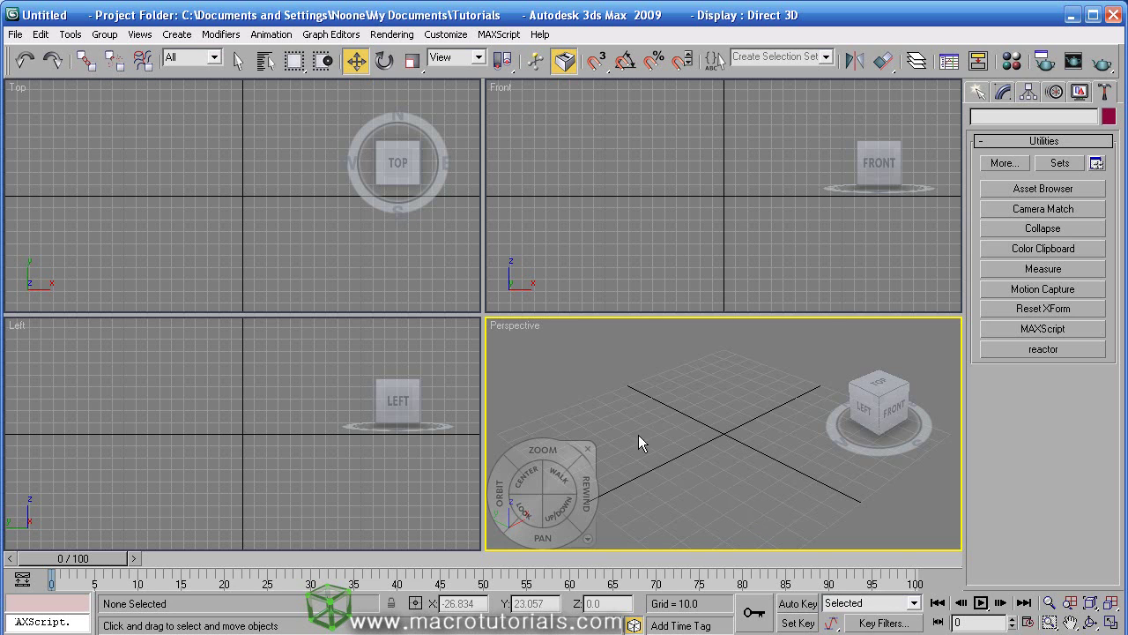
key(shift+w)
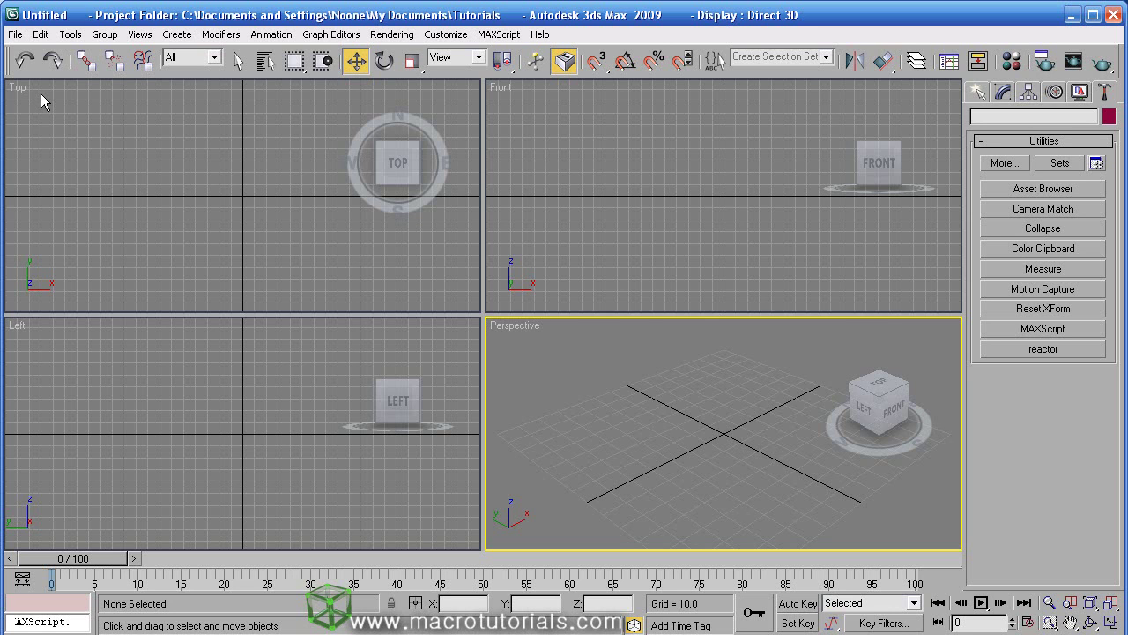
Step: Examine the available file, edit, tools, group and view commands, including the undo, save, rename and viewport options
mouse_move(4, 31)
mouse_down()
mouse_move(43, 43)
mouse_move(579, 42)
mouse_up()
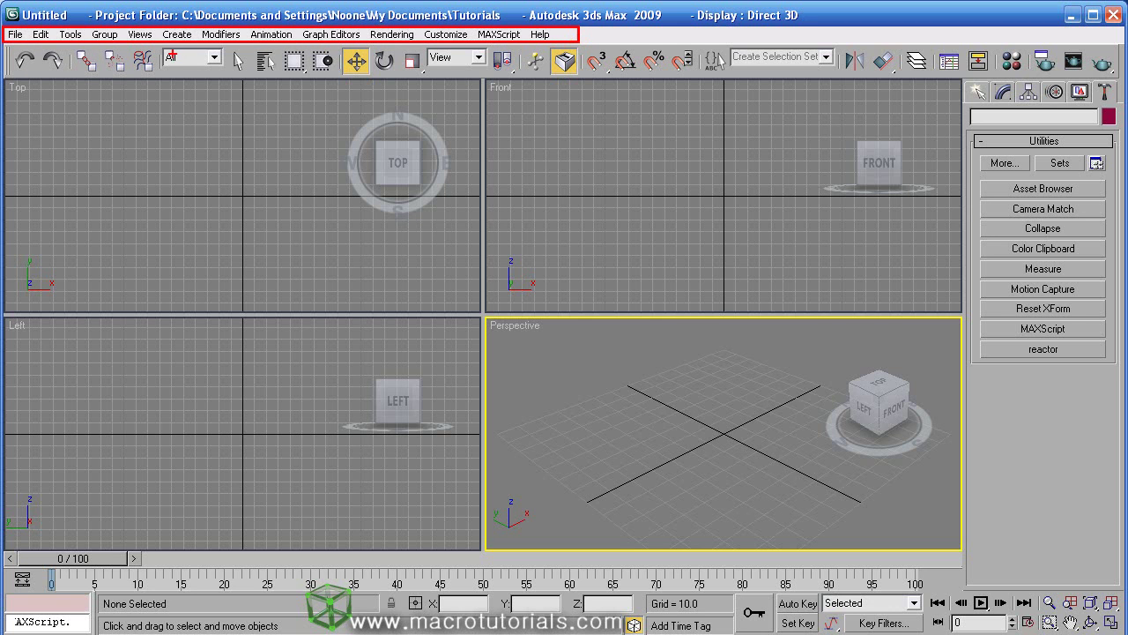
click(16, 35)
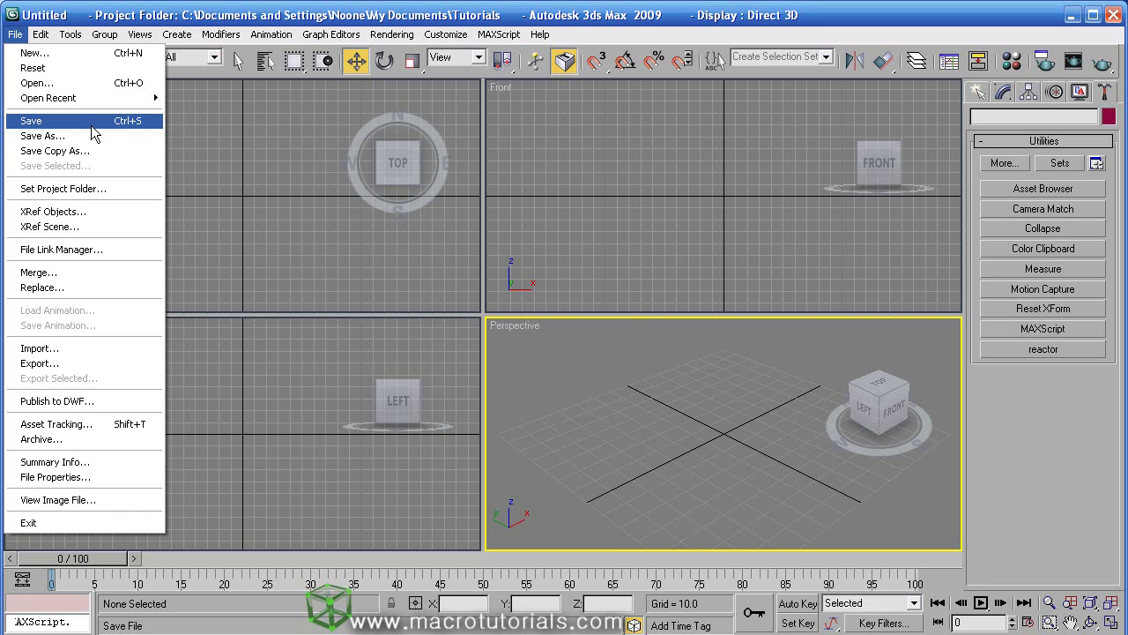
mouse_move(39, 40)
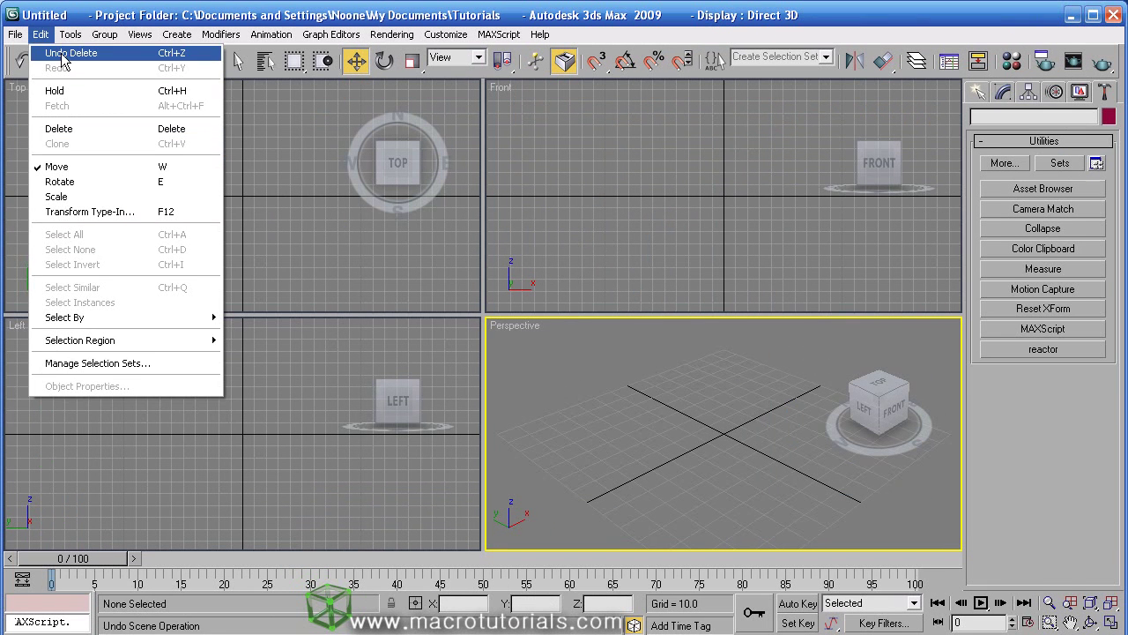
mouse_move(141, 69)
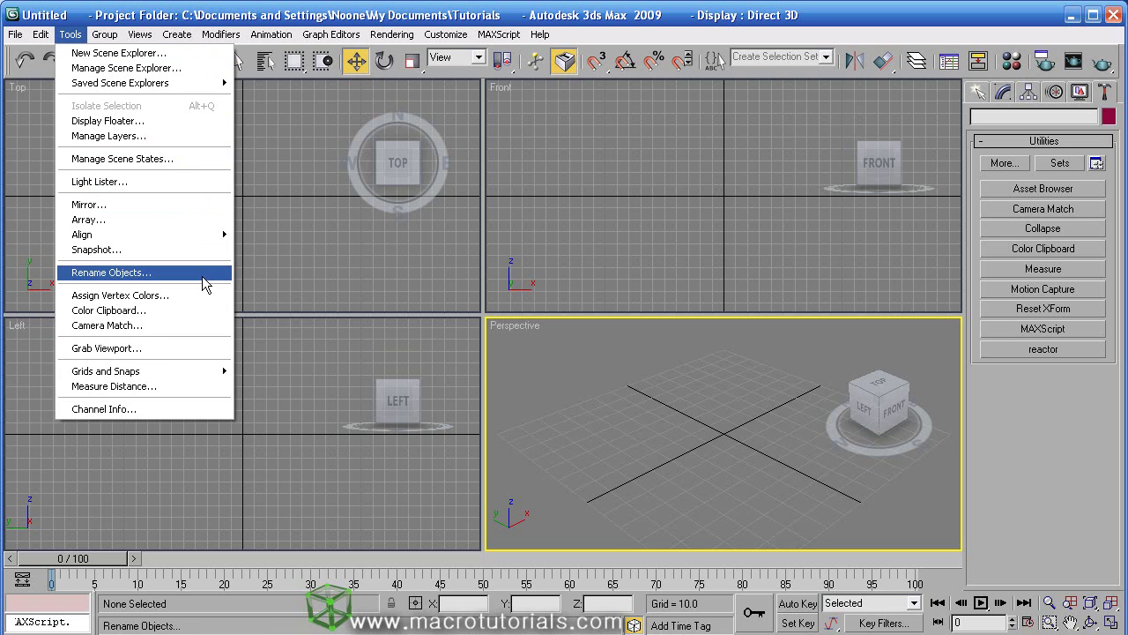
mouse_move(103, 42)
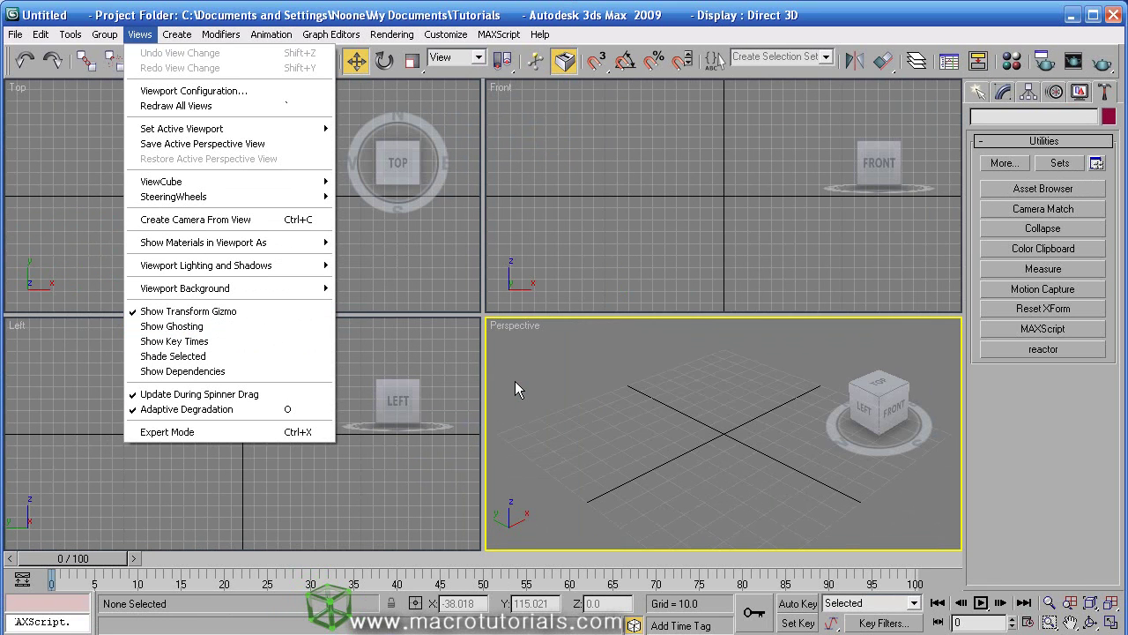
key(shift+w)
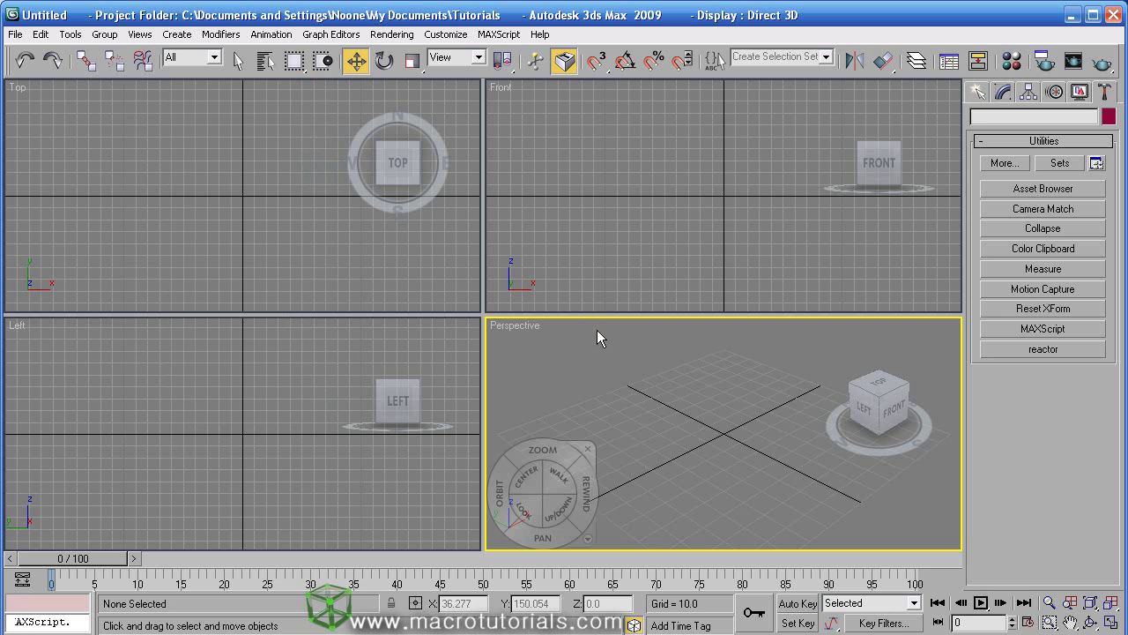
key(shift+w)
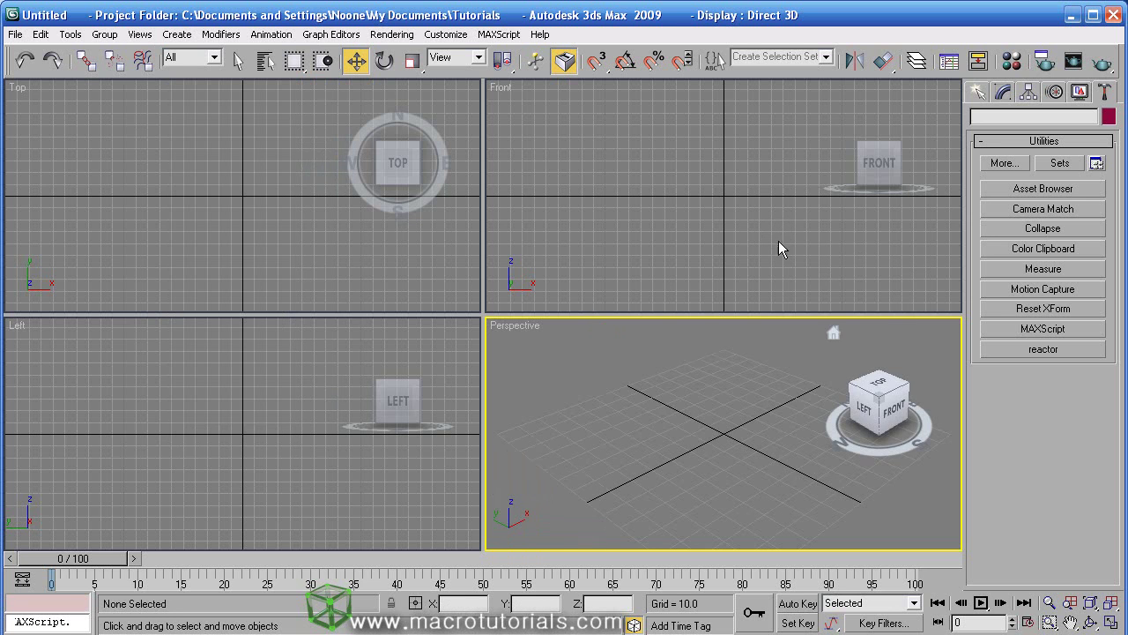
key(shift+w)
Step: Create a box about 28 long, 51 wide and 34 high near the grid centre in the Perspective viewport
click(978, 92)
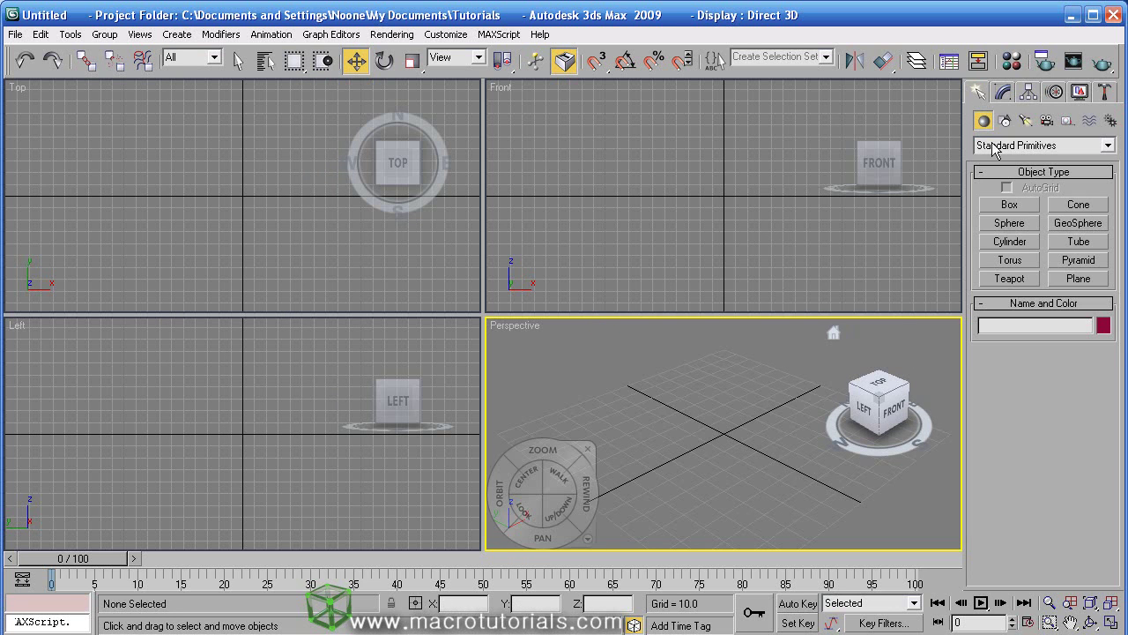
click(1010, 204)
drag(662, 441, 796, 421)
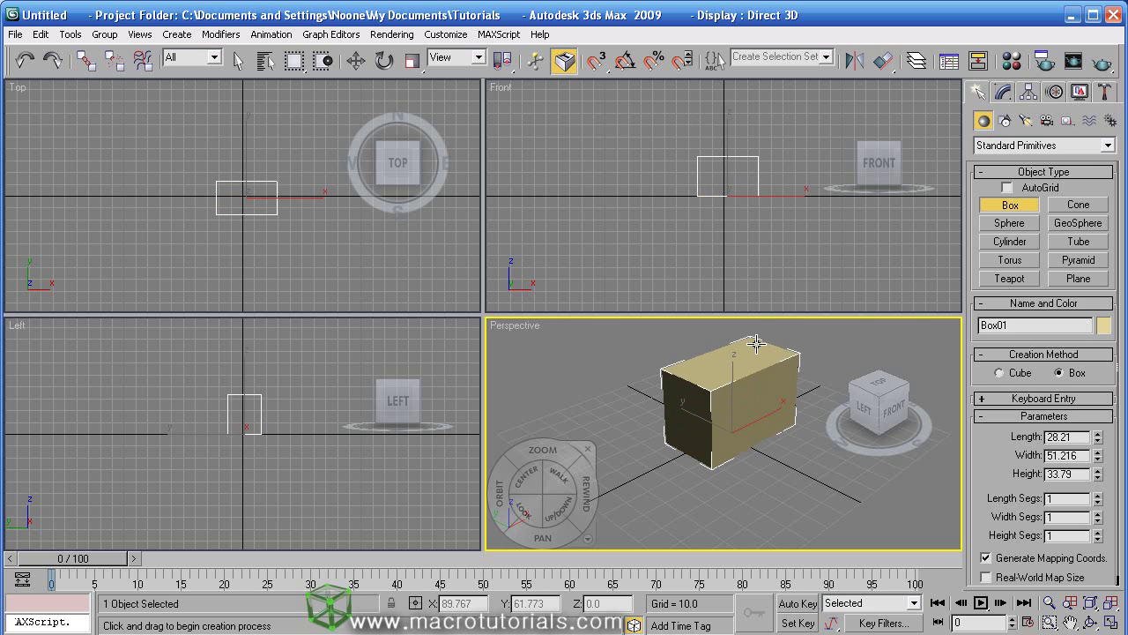
click(756, 342)
Step: Review the shading and display options of the Perspective viewport
mouse_move(539, 244)
click(510, 326)
mouse_move(526, 339)
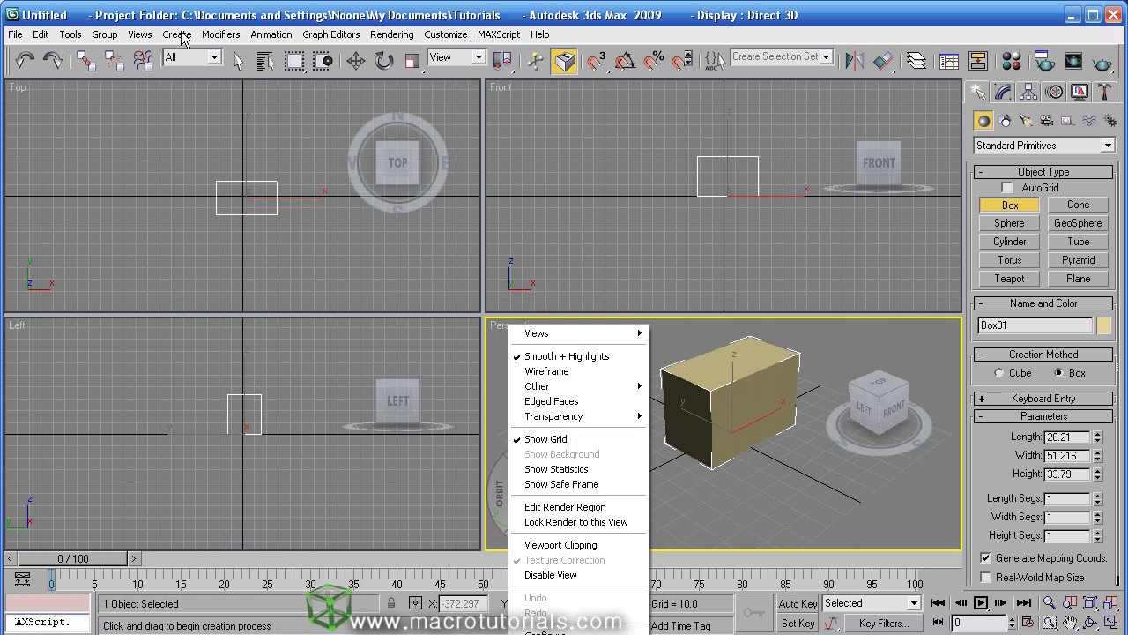
Step: Examine the available creation, modifier, animation, graph editor, rendering, customization, MAXScript and help commands
click(177, 34)
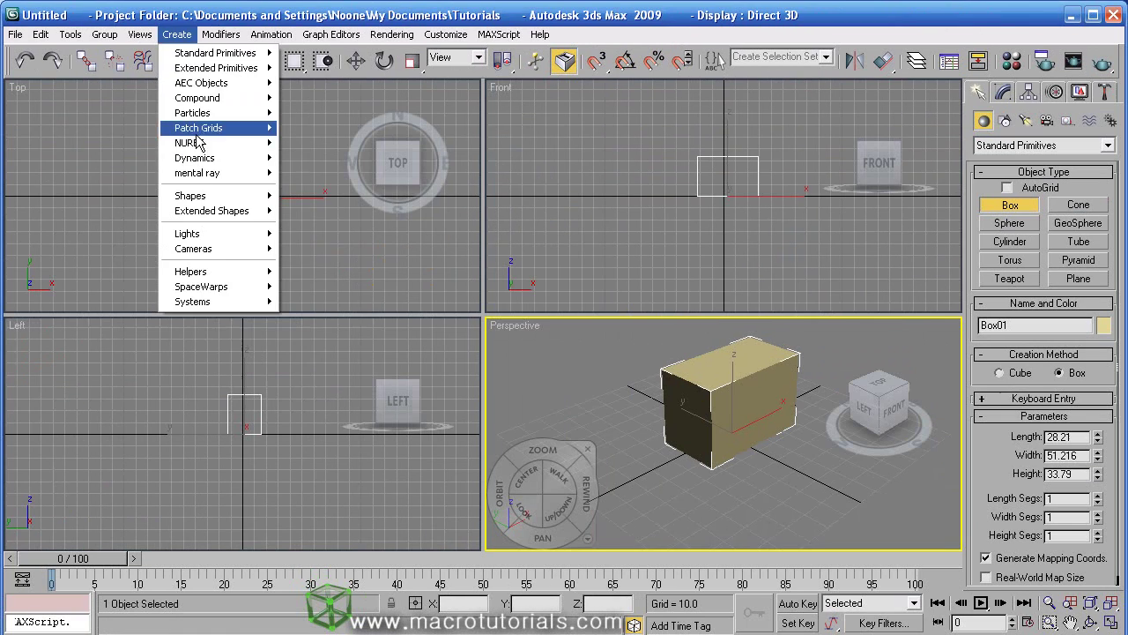
mouse_move(440, 70)
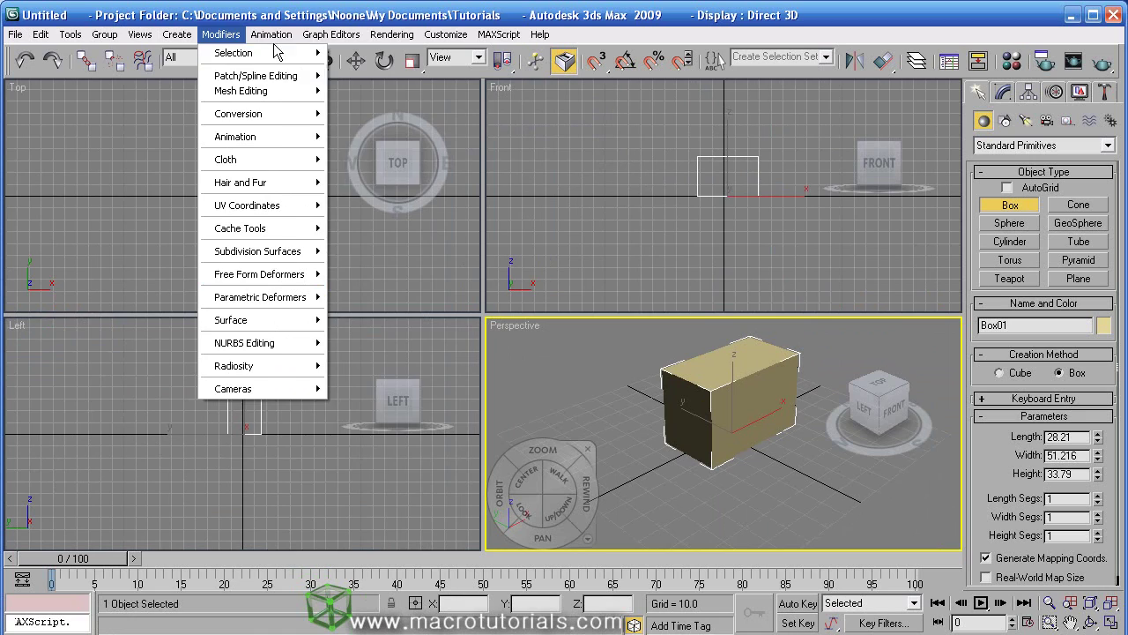
mouse_move(271, 35)
mouse_move(265, 115)
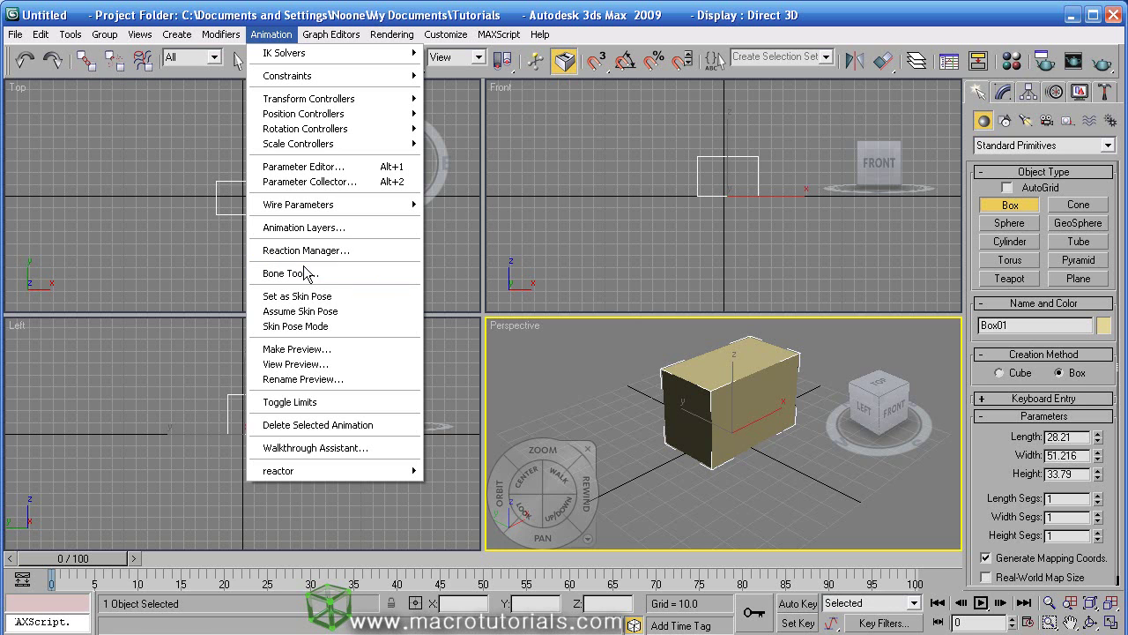
click(326, 34)
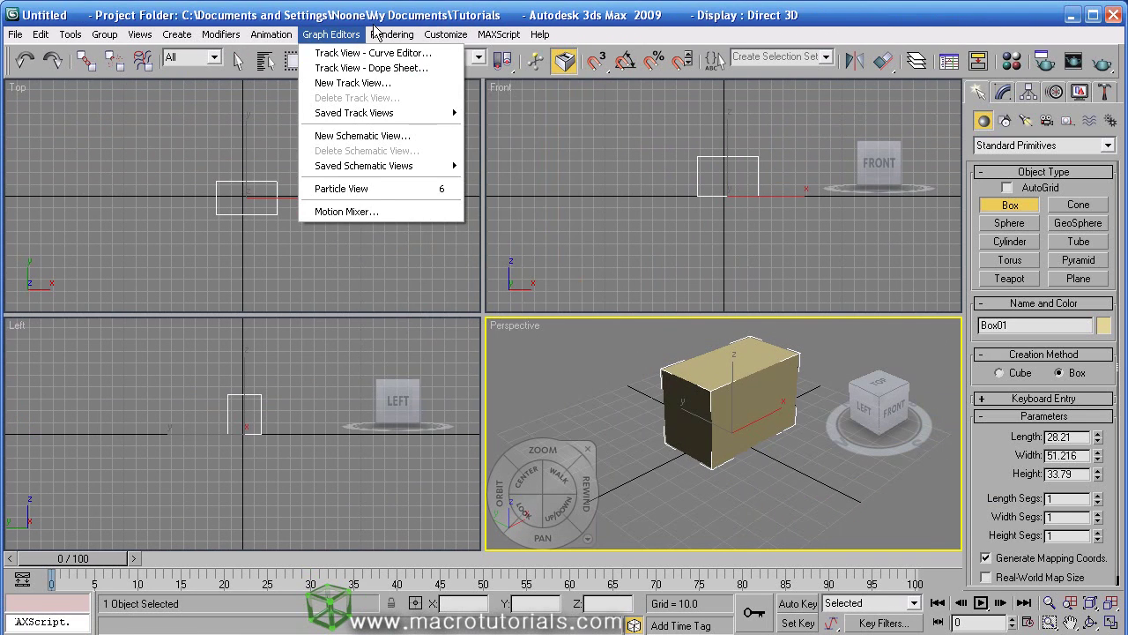
mouse_move(610, 77)
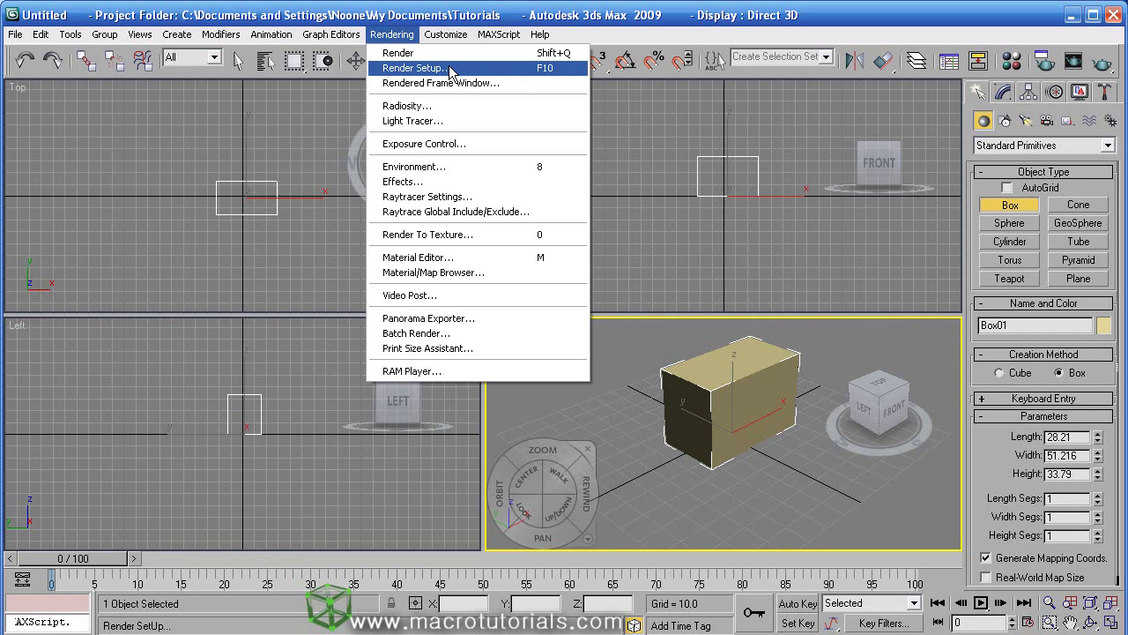
mouse_move(445, 40)
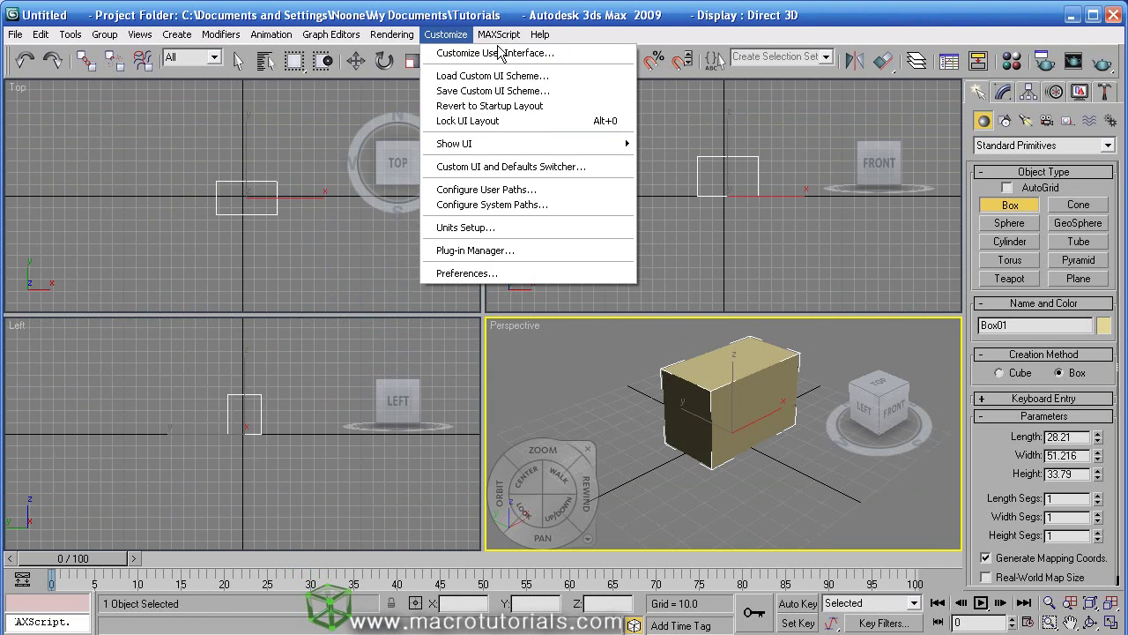
mouse_move(519, 79)
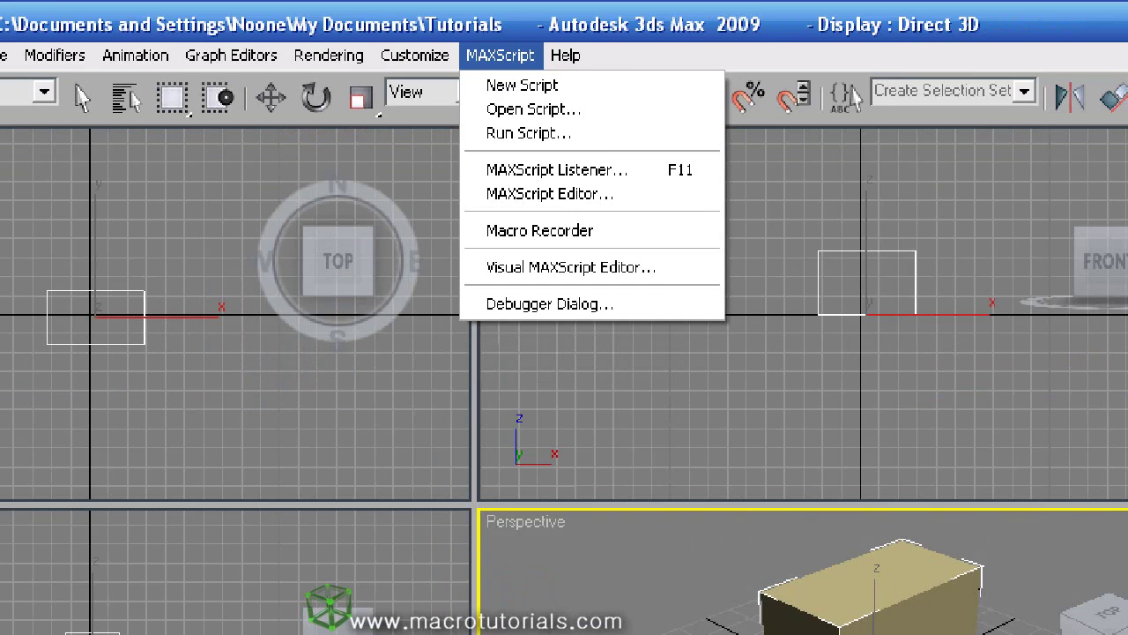
mouse_move(566, 72)
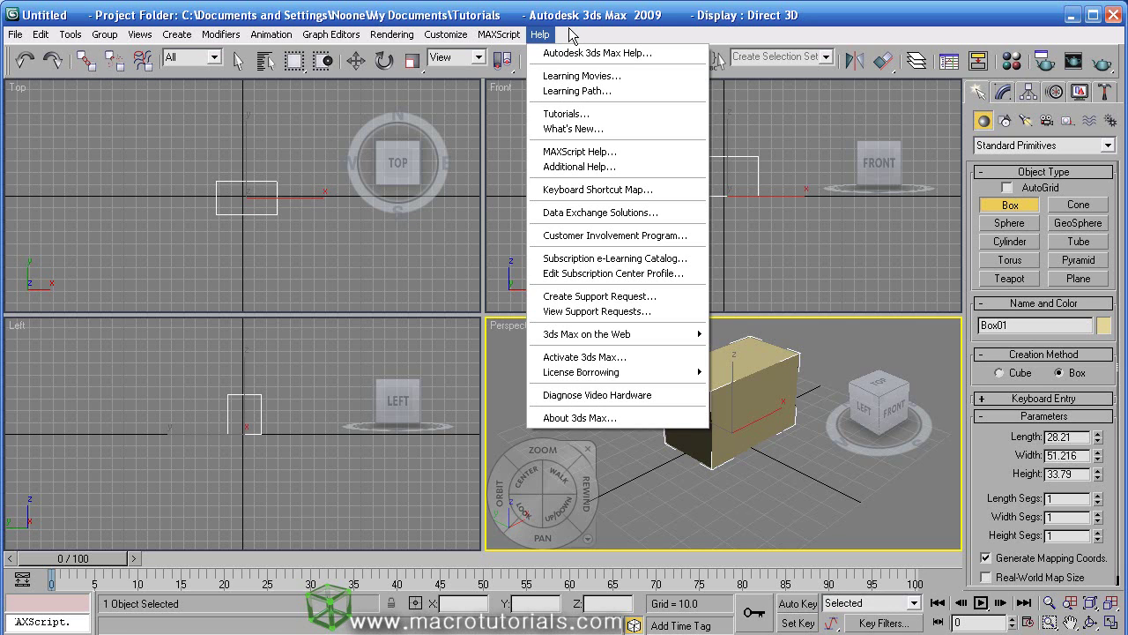
click(571, 39)
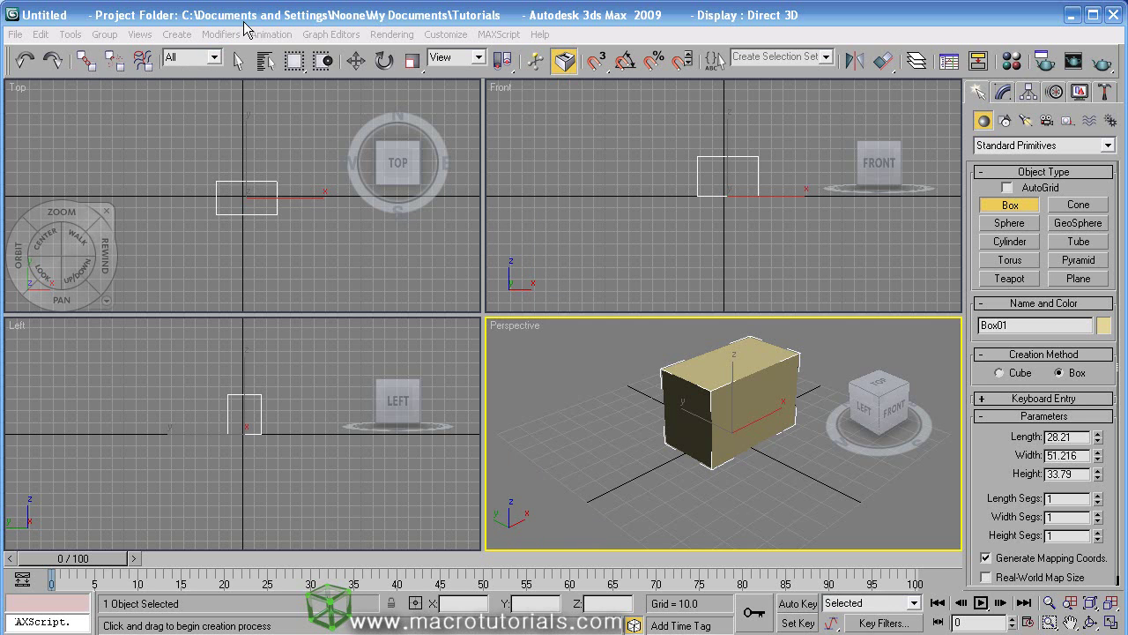
Step: Hide the main toolbar and show it again
key(alt+6)
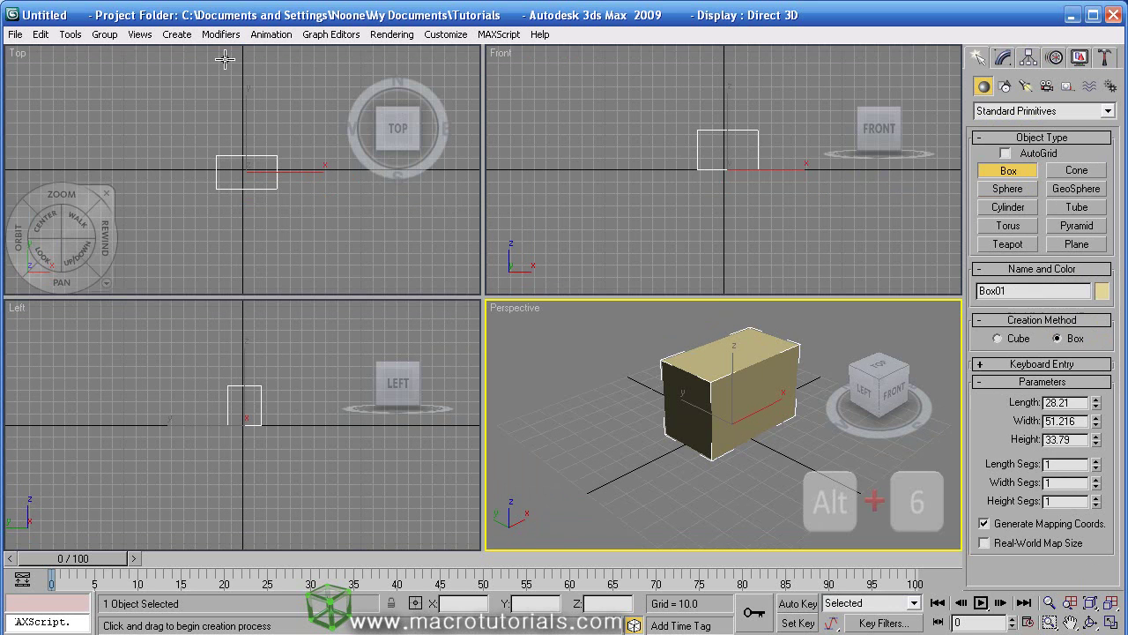
key(alt+6)
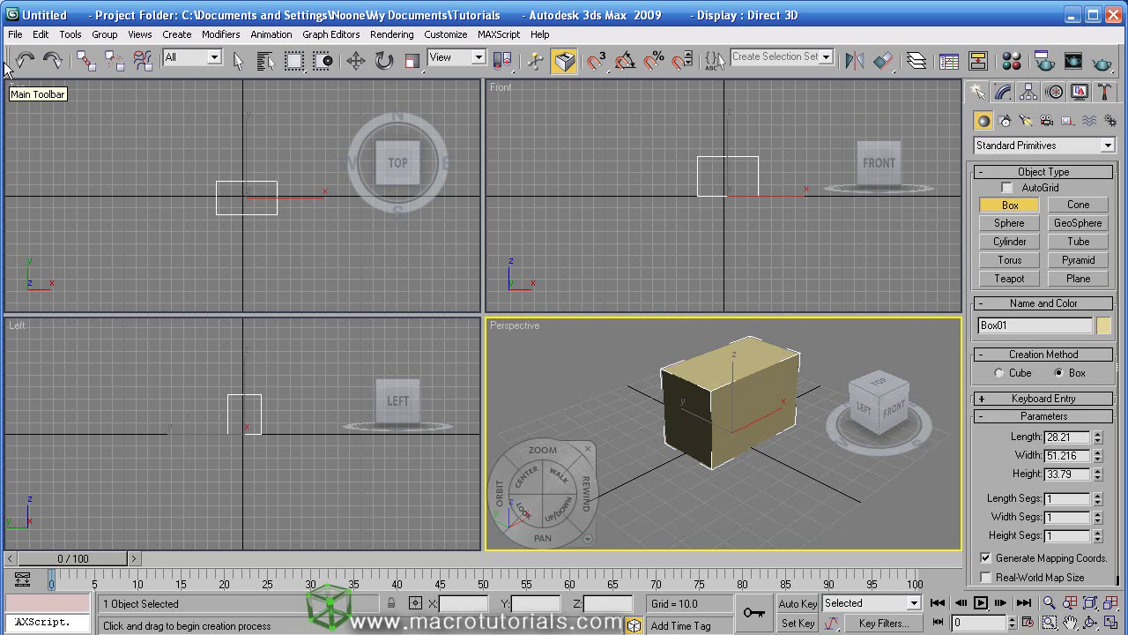
mouse_move(6, 64)
mouse_down()
mouse_move(118, 55)
mouse_move(11, 65)
mouse_up()
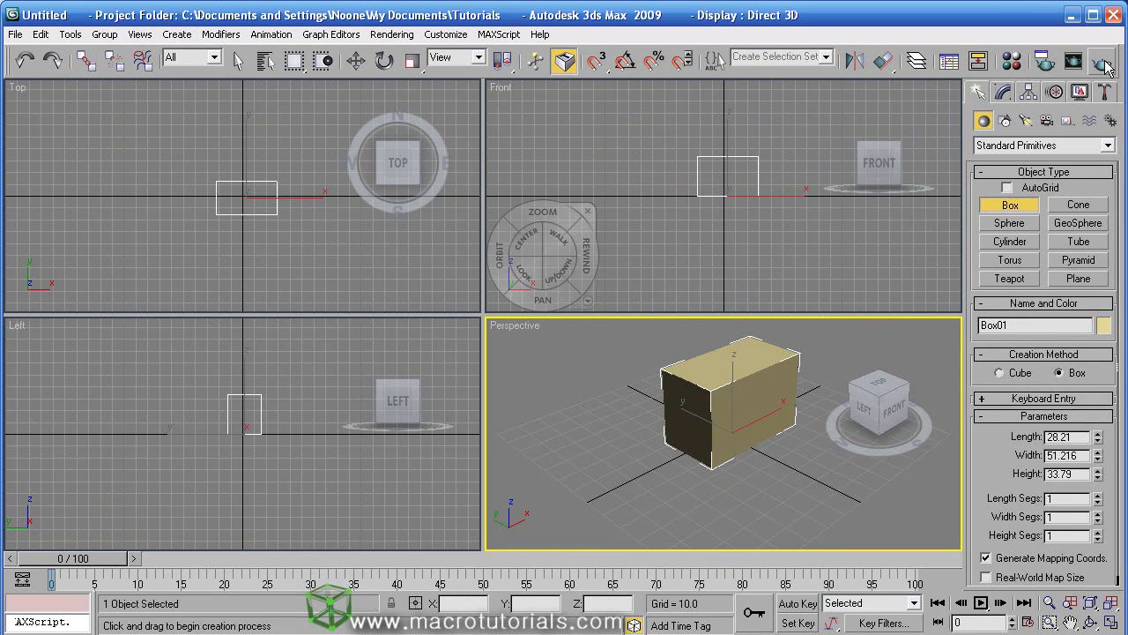
Step: View the Perspective render of the box in the rendered frame window and close that window
click(1076, 128)
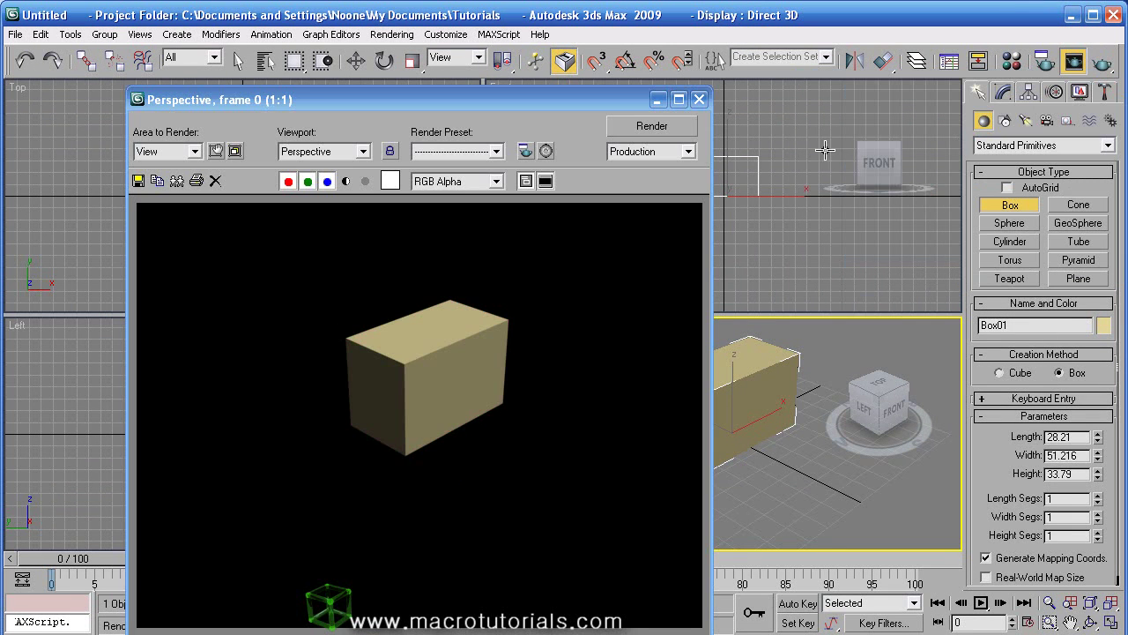
click(699, 100)
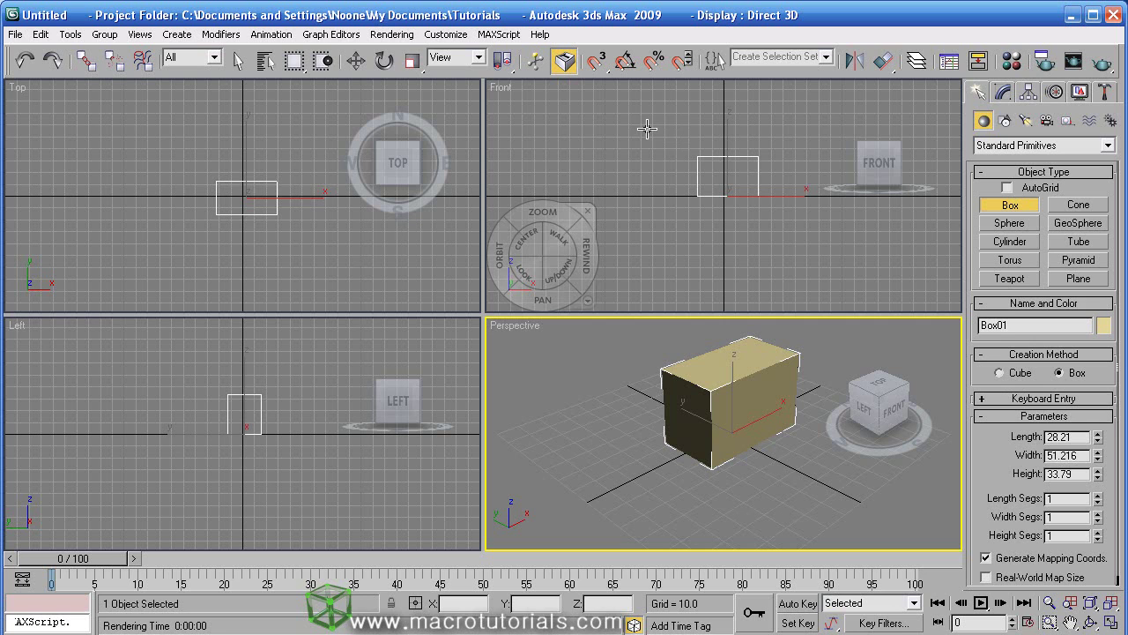
Step: Display the InfoCenter and Axis Constraints toolbars
right_click(760, 71)
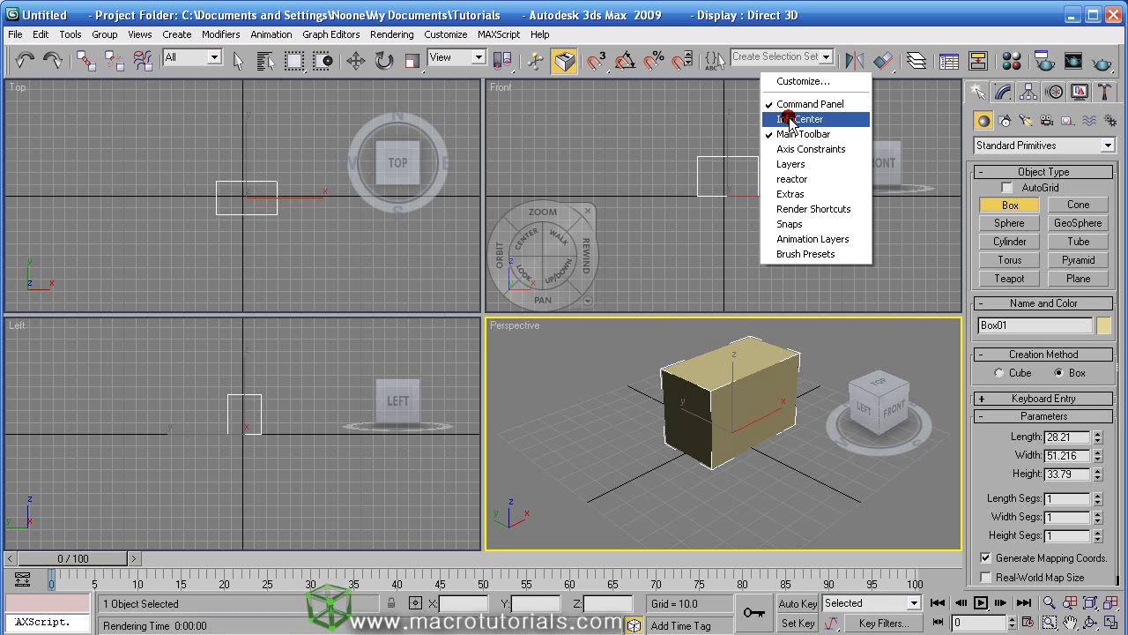
click(791, 120)
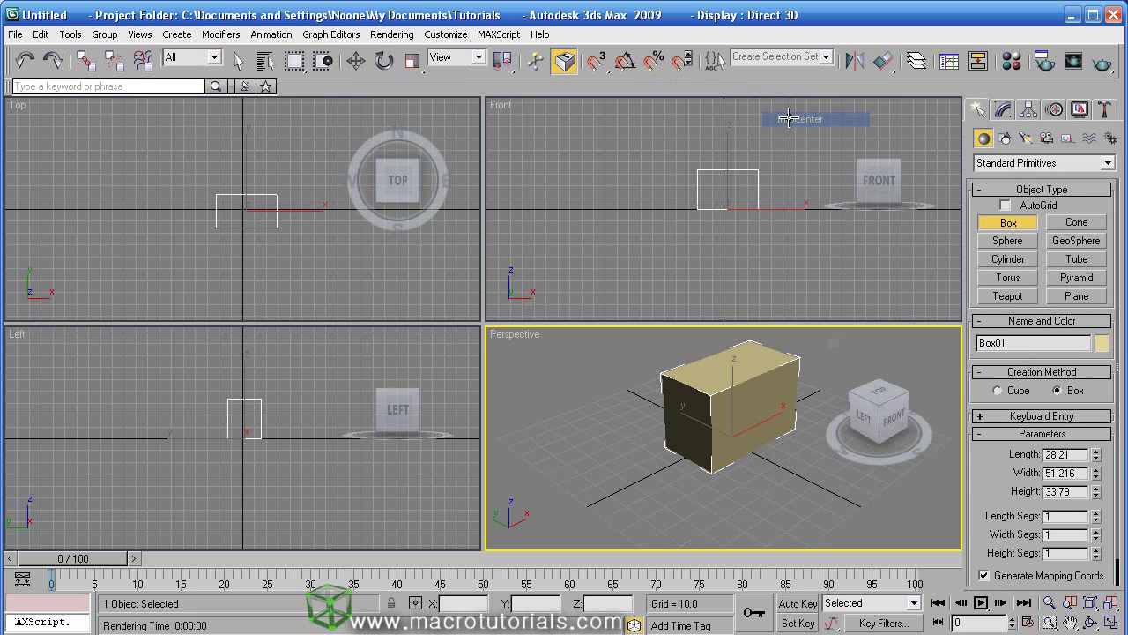
right_click(307, 88)
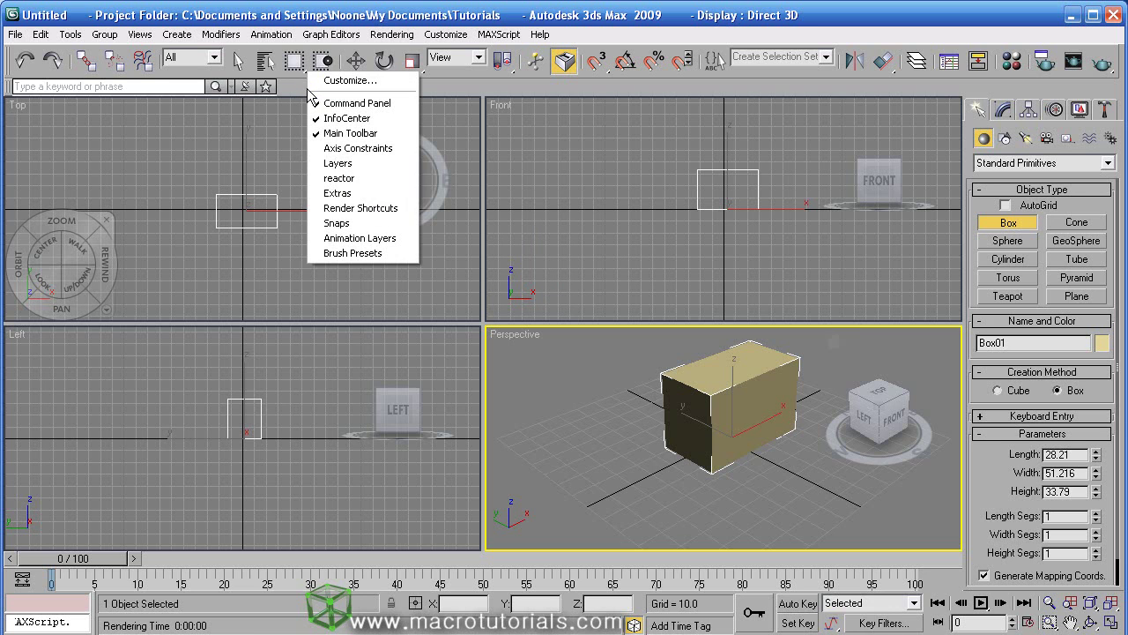
click(339, 148)
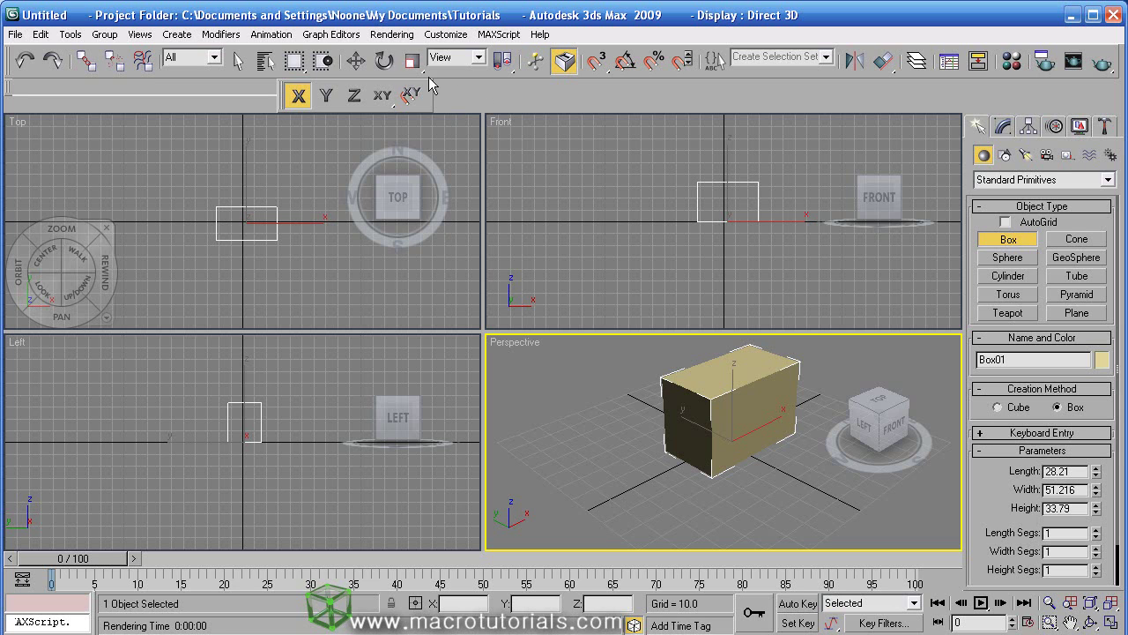
Step: Move the box along the X axis to an X position of about -4.4
click(357, 61)
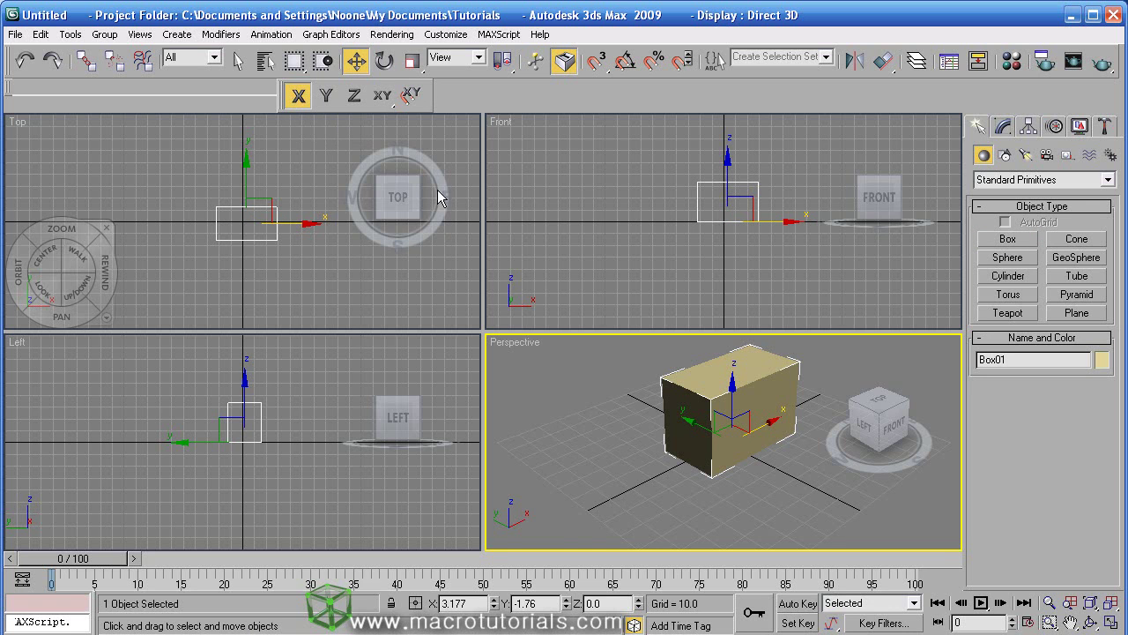
mouse_move(692, 383)
mouse_down()
mouse_move(652, 403)
mouse_move(684, 388)
mouse_up()
Step: Display the Layers toolbar, and switch the visibility of layer 0 (default) off and back on
right_click(555, 89)
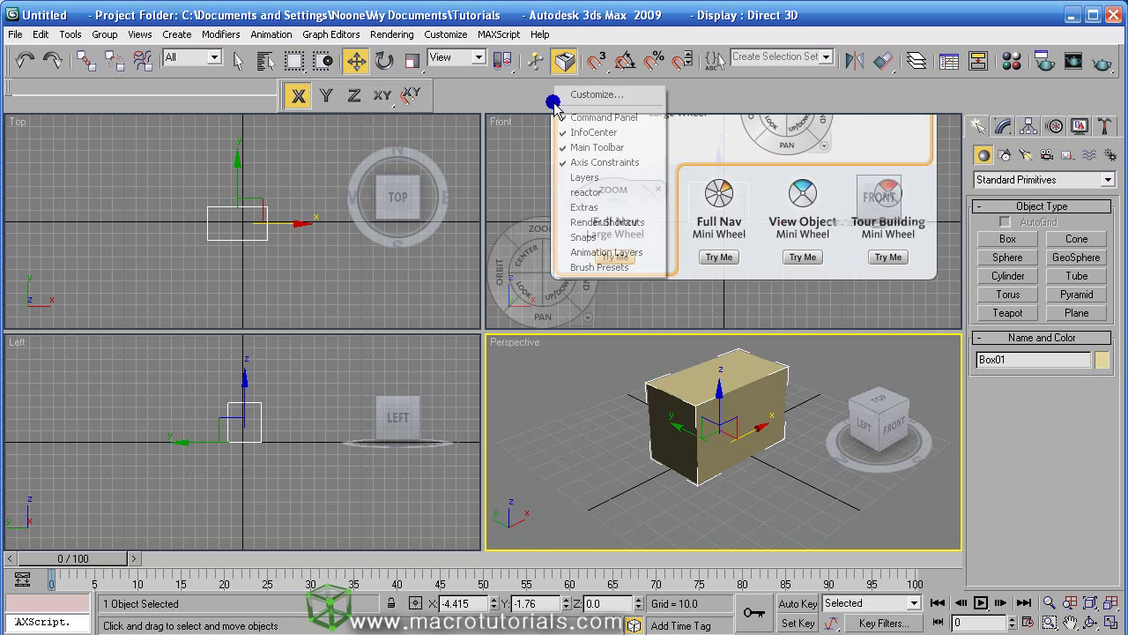
click(585, 177)
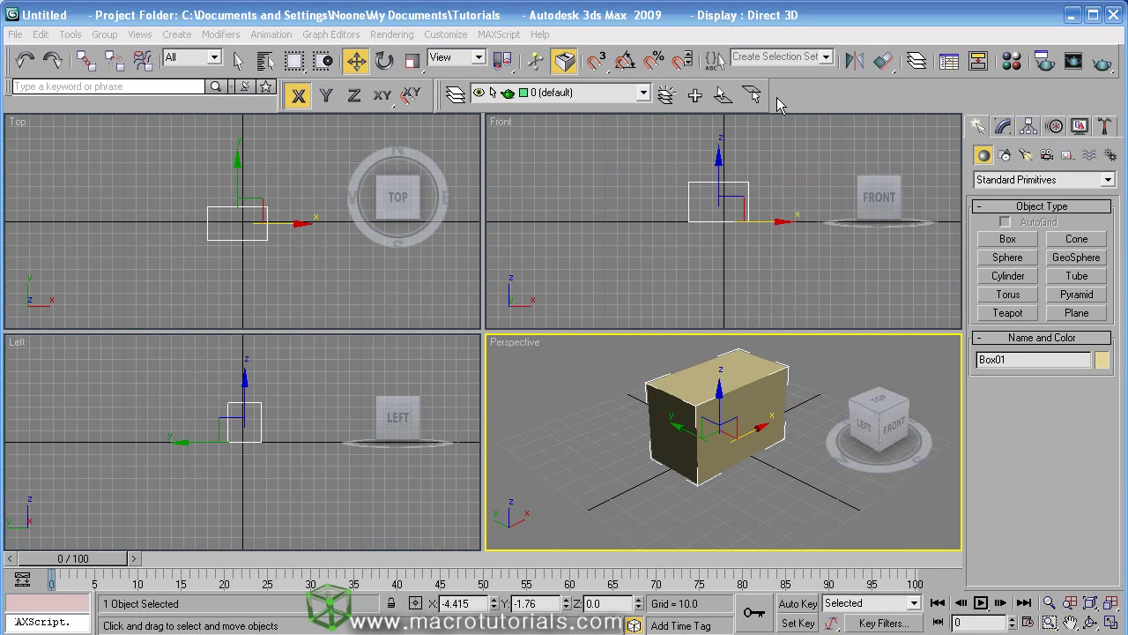
click(643, 92)
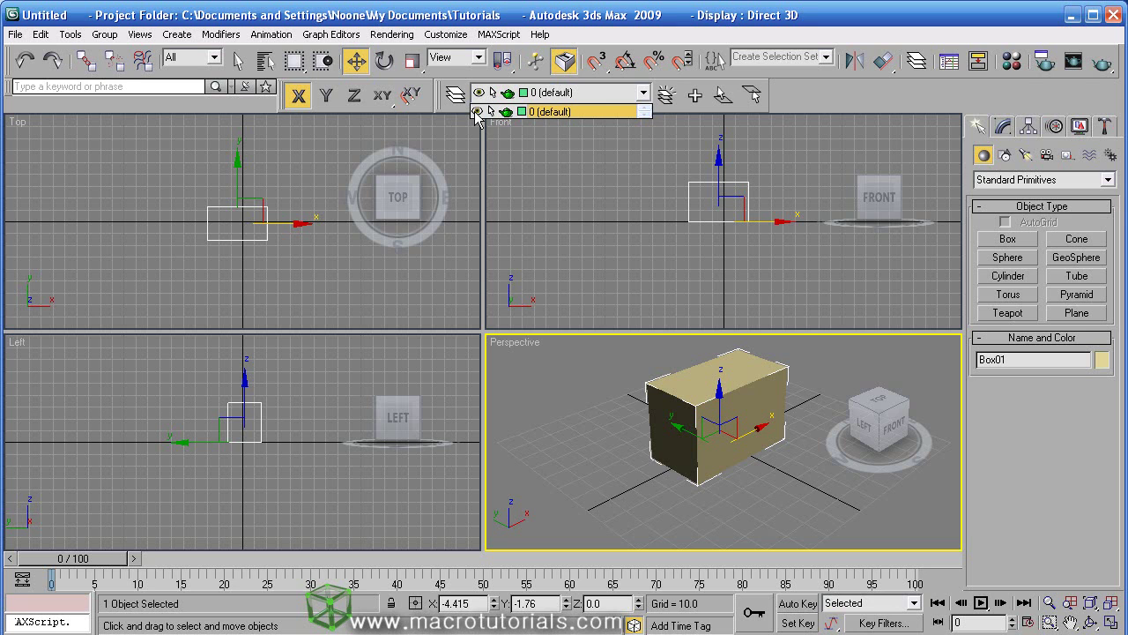
click(476, 112)
click(476, 112)
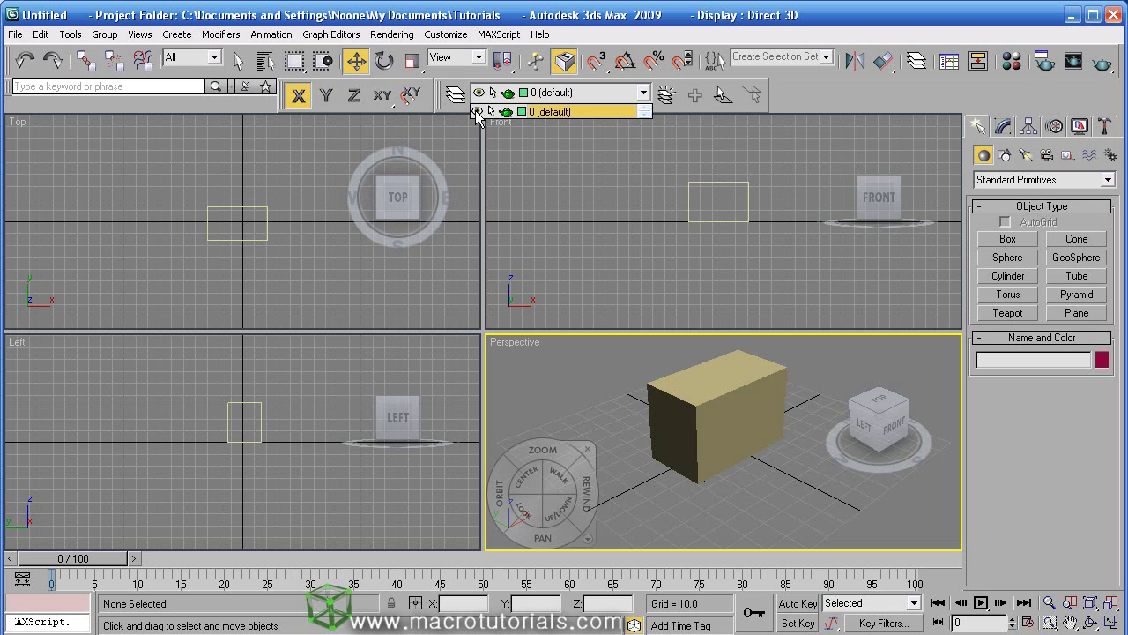
Step: Close the layer list and display the reactor and Extras toolbars
click(781, 94)
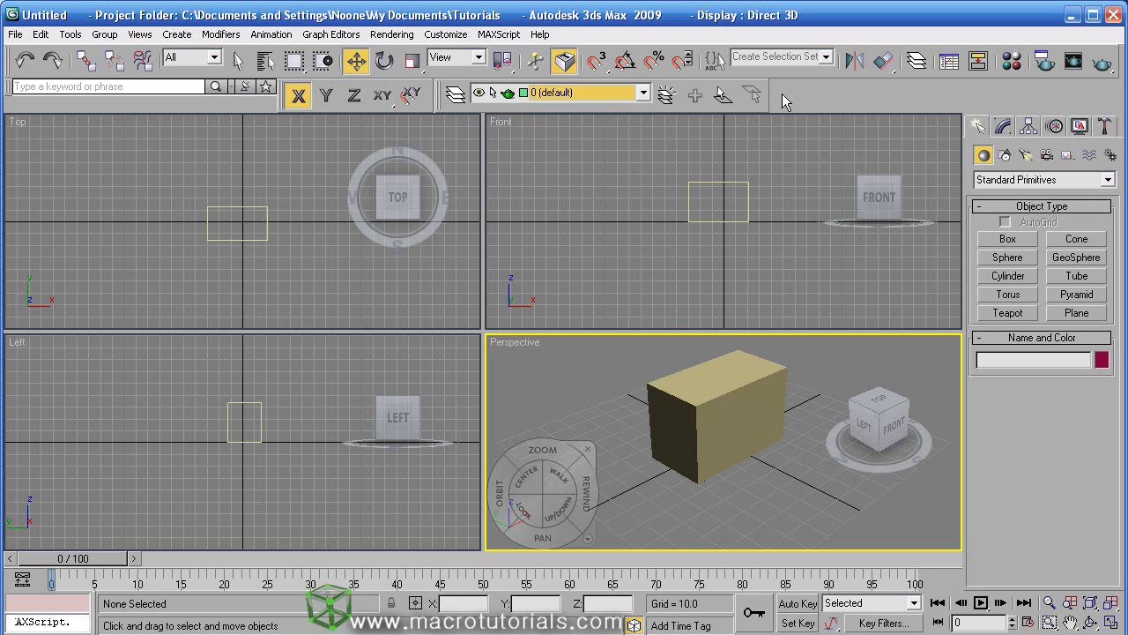
right_click(782, 94)
click(814, 184)
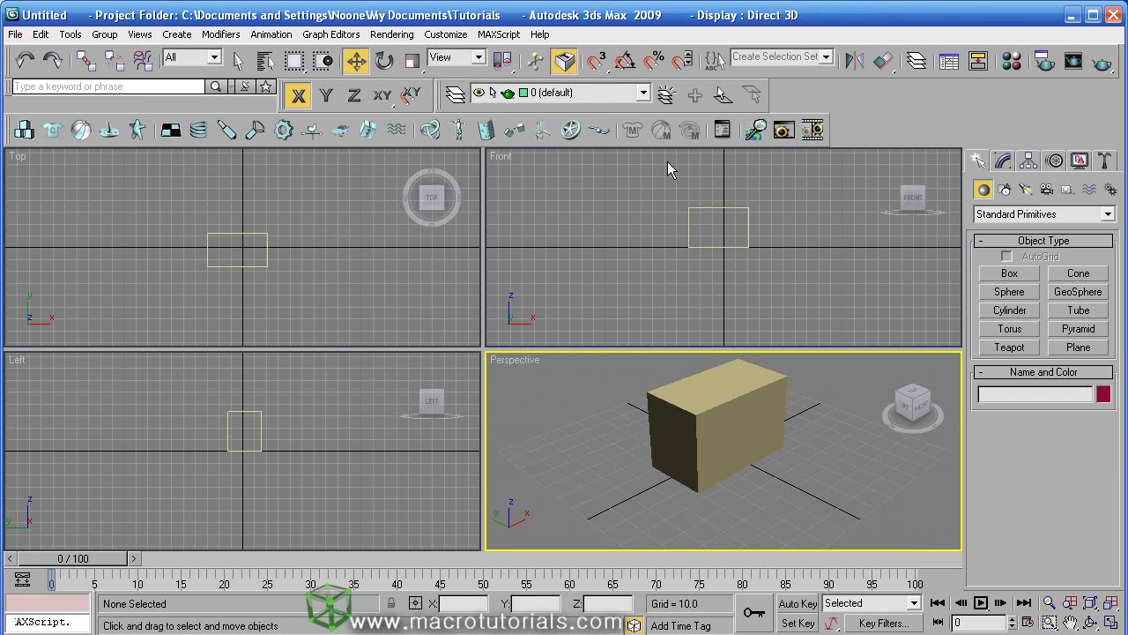
right_click(866, 111)
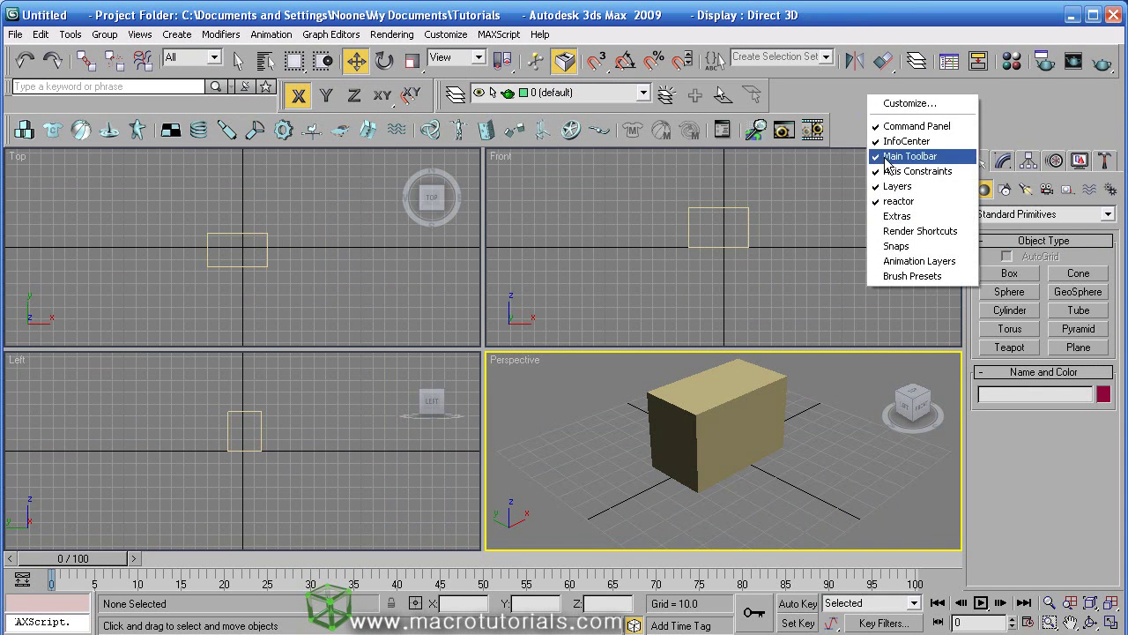
click(894, 222)
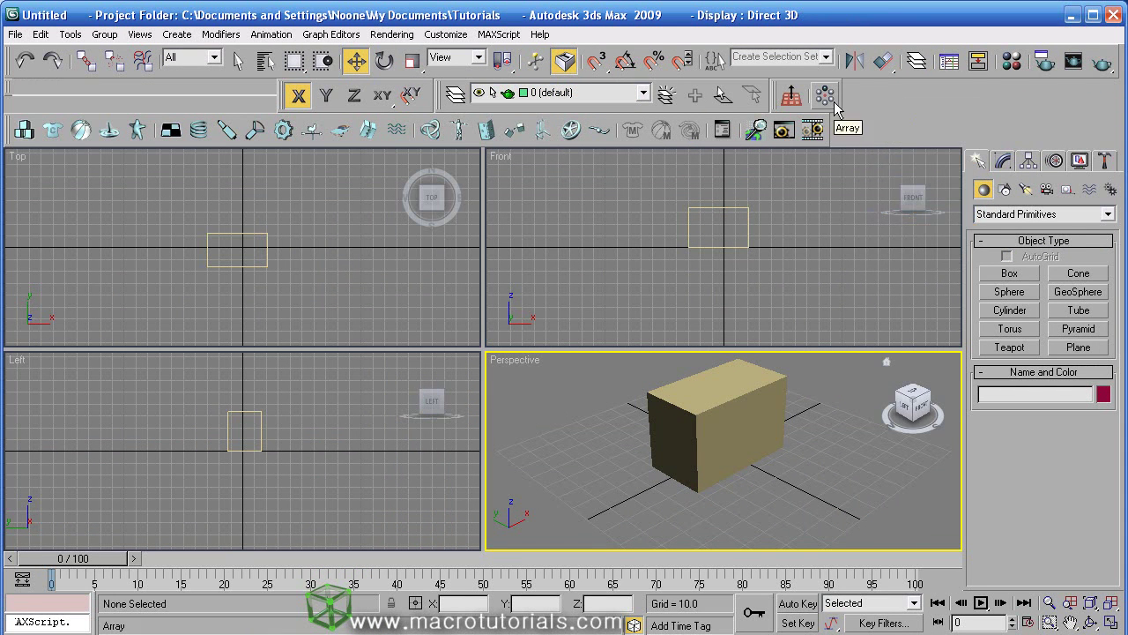
Step: Display the Render Shortcuts and Snaps toolbars
right_click(875, 93)
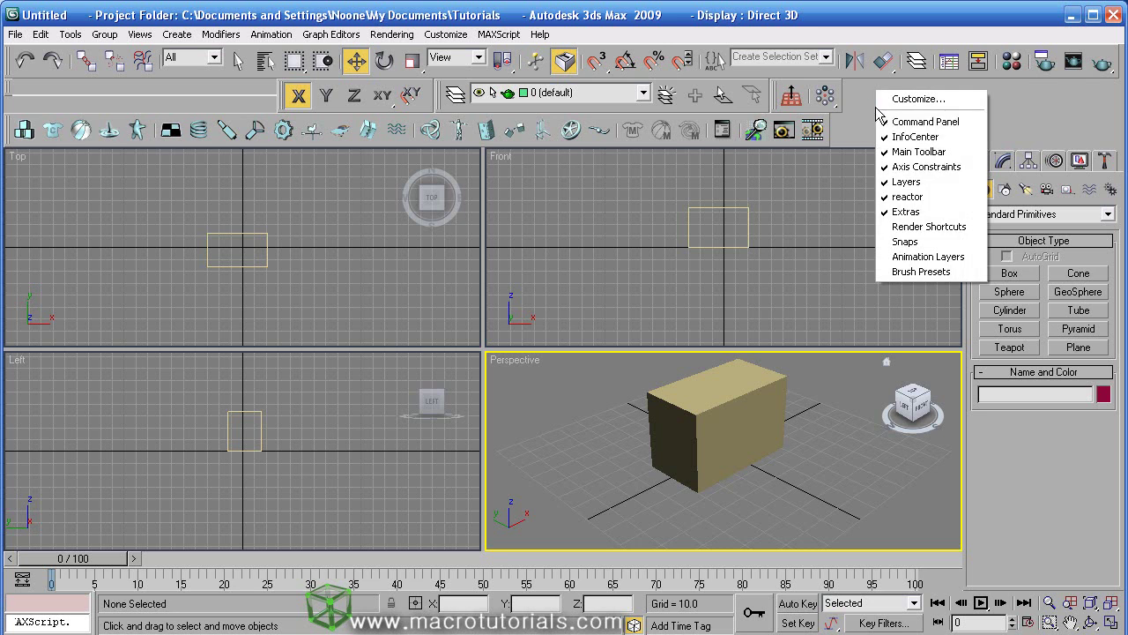
click(911, 225)
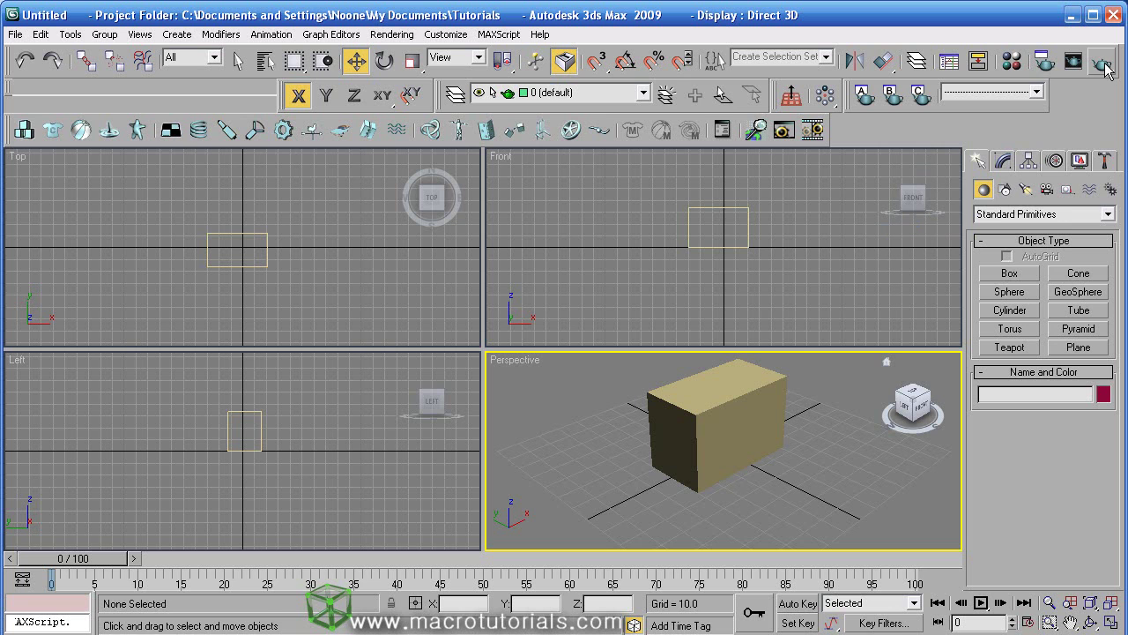
right_click(950, 117)
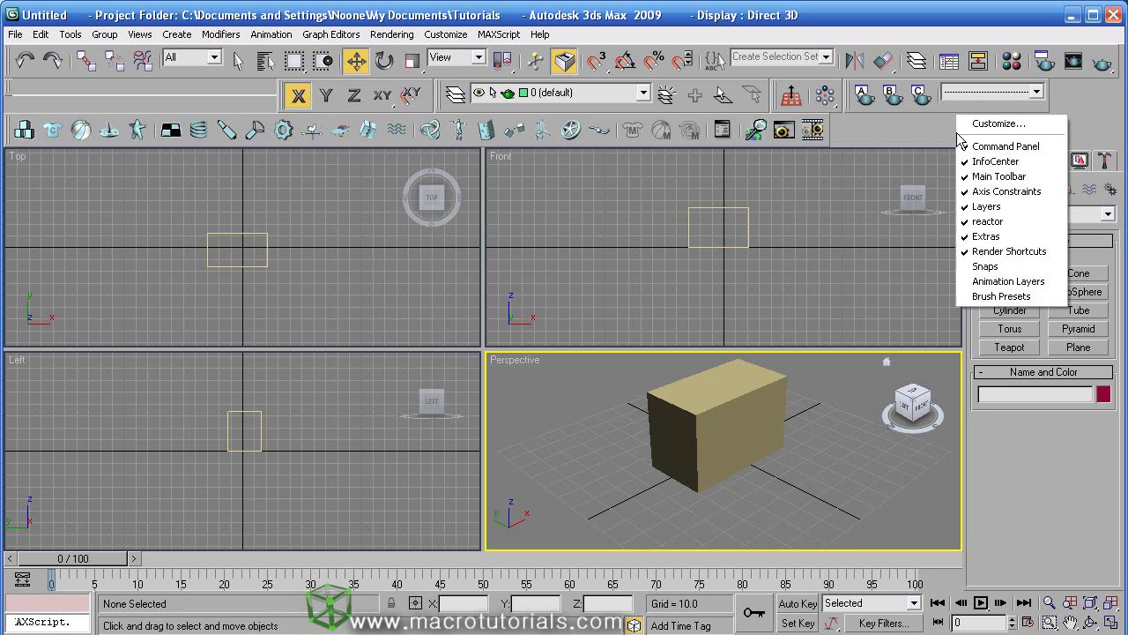
click(980, 262)
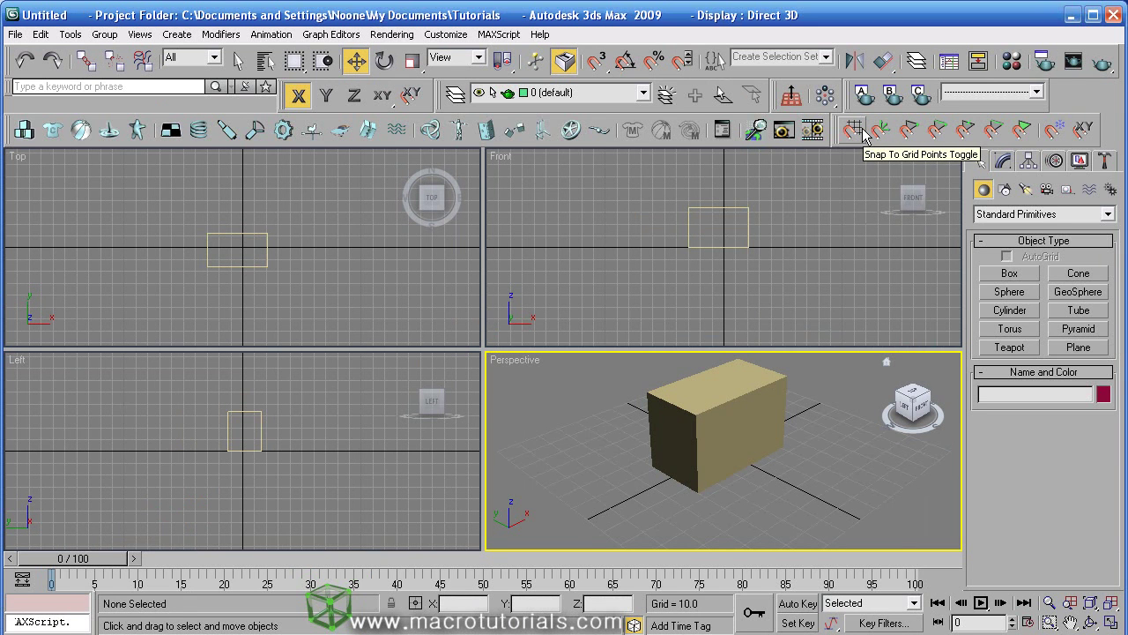
Step: Display the Animation Layers and Brush Presets toolbars
right_click(1075, 92)
click(1005, 237)
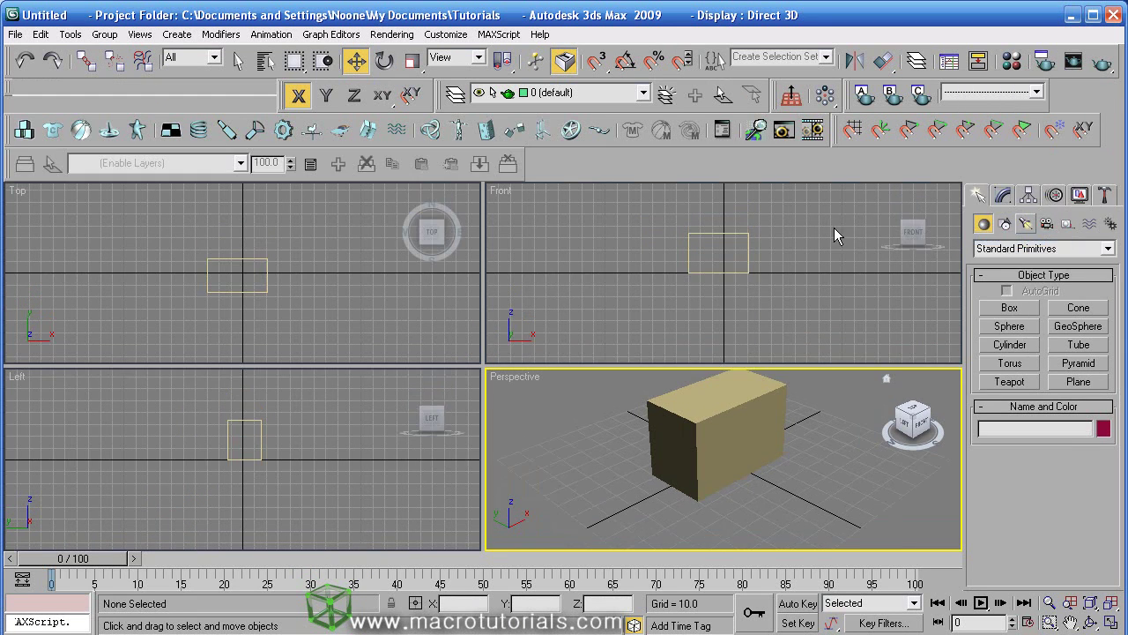
right_click(580, 161)
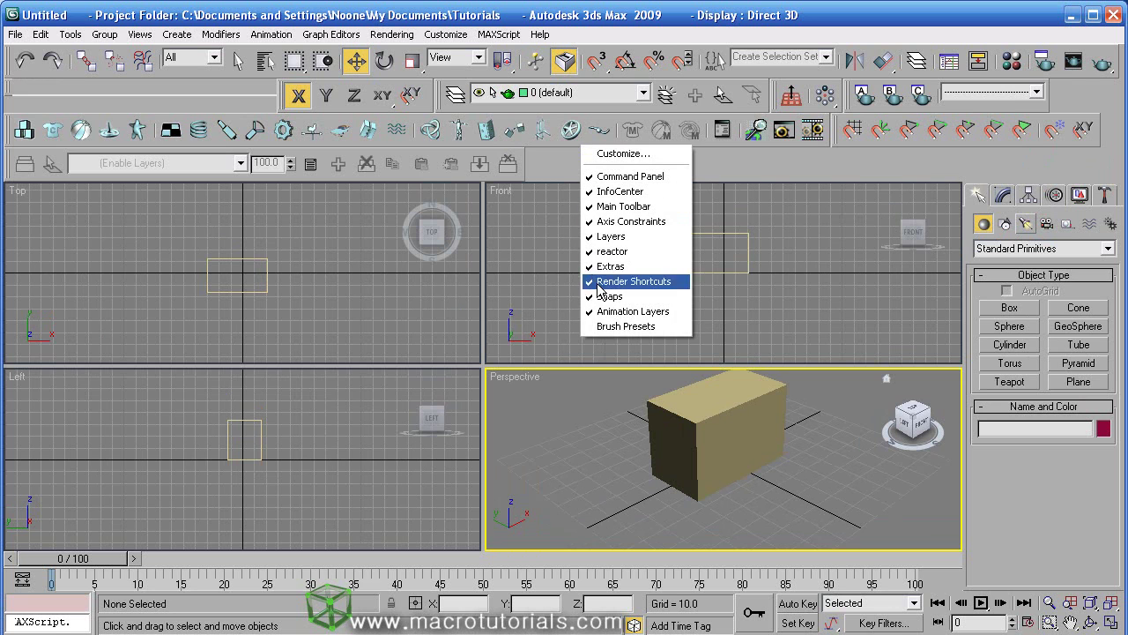
click(608, 326)
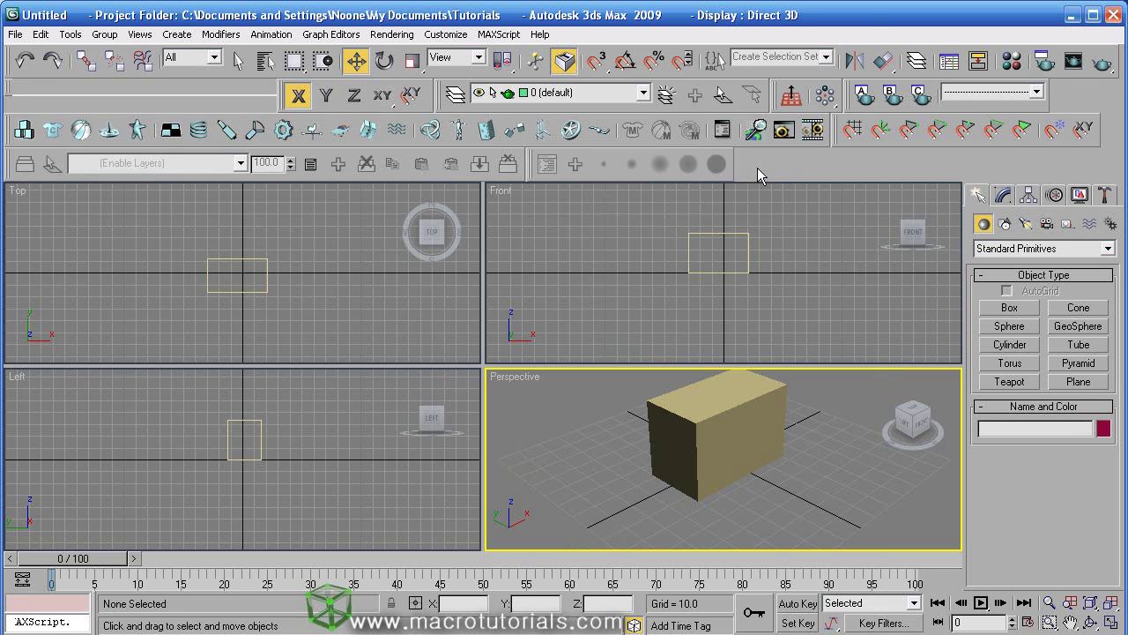